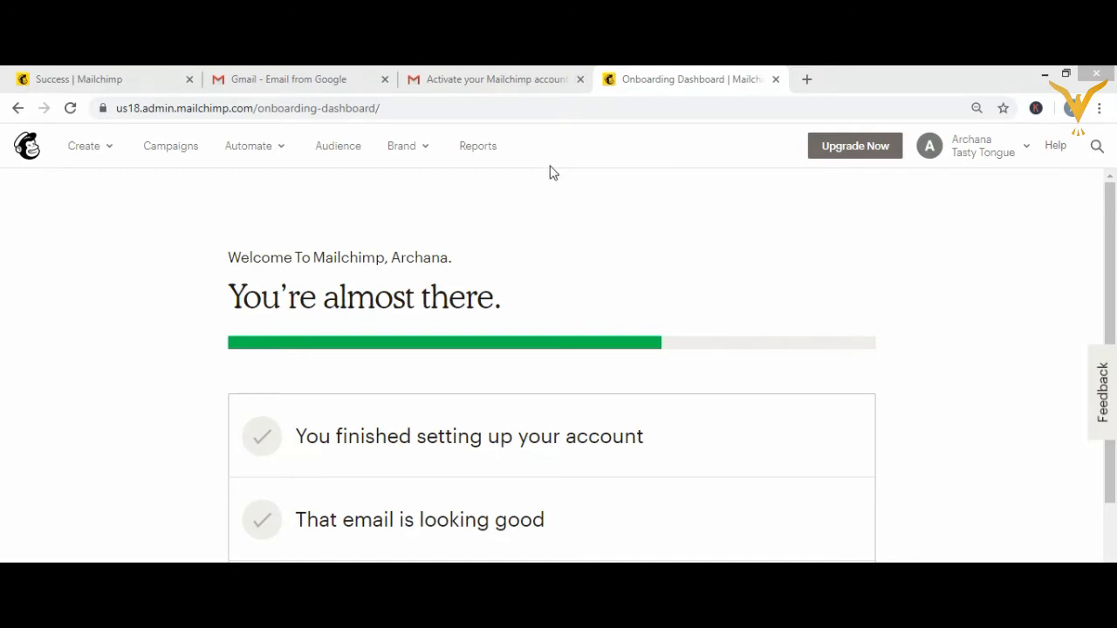
key("super+c")
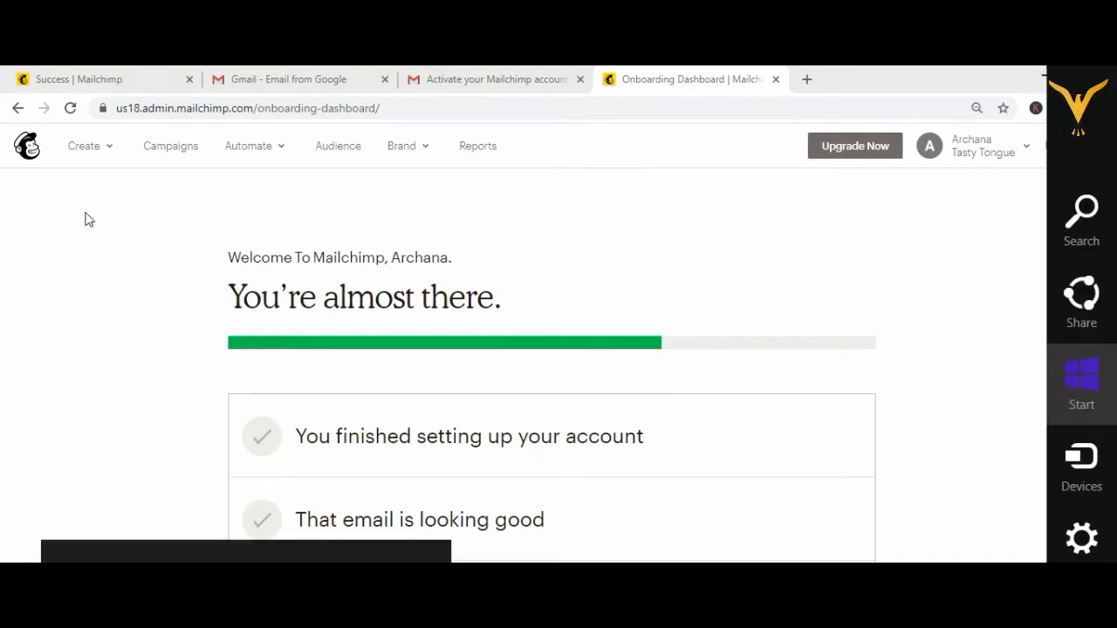
left_click(85, 214)
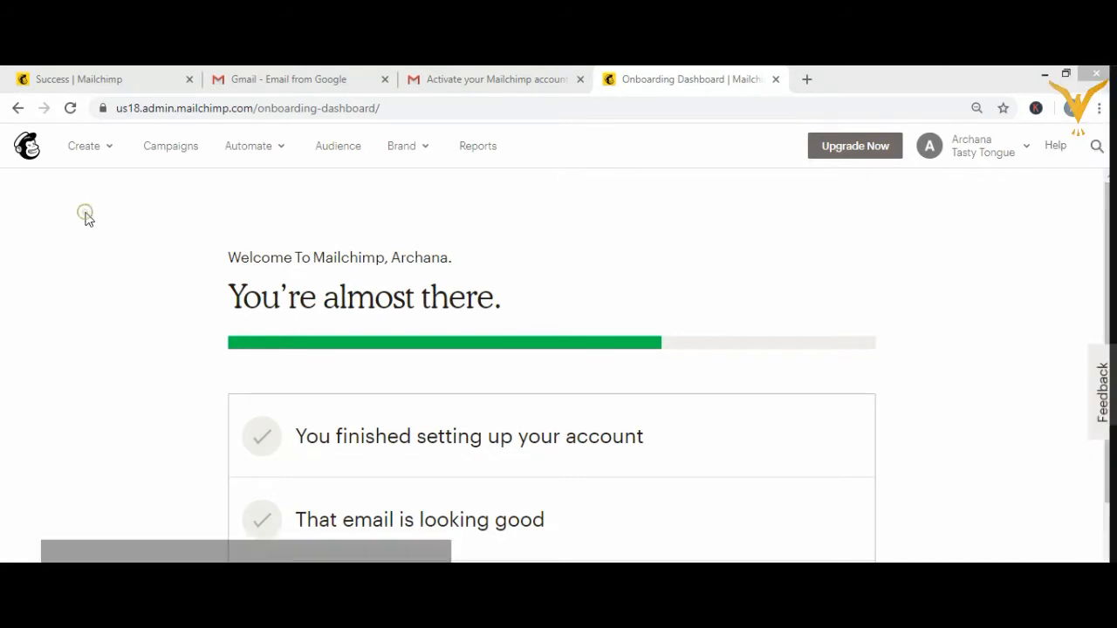
Create a regular email campaign named "tasty tongue".
left_click(107, 151)
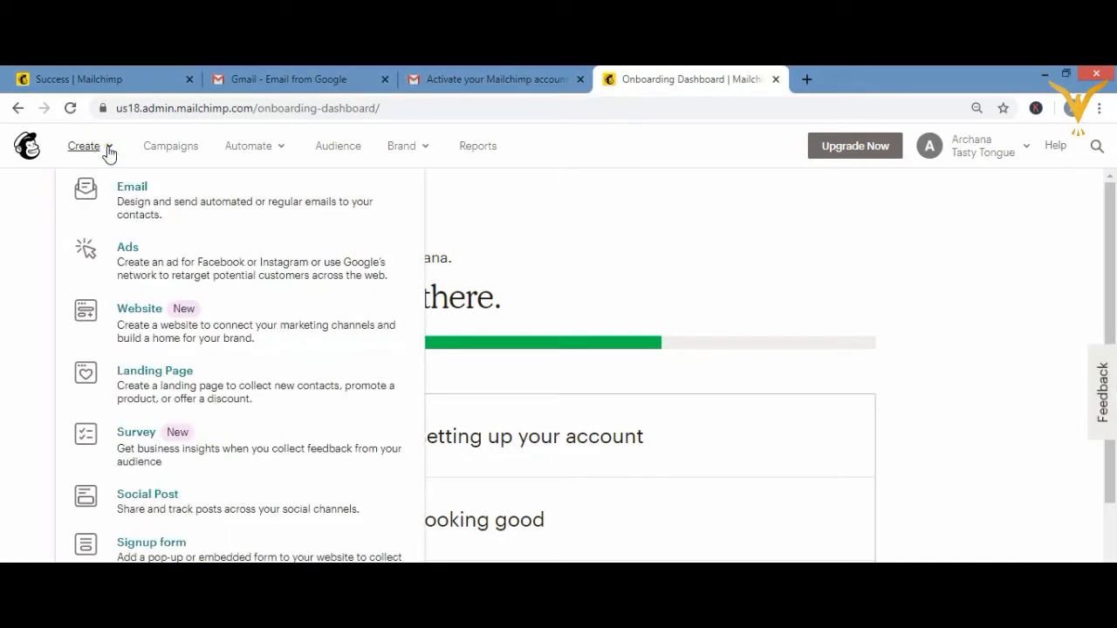
left_click(137, 210)
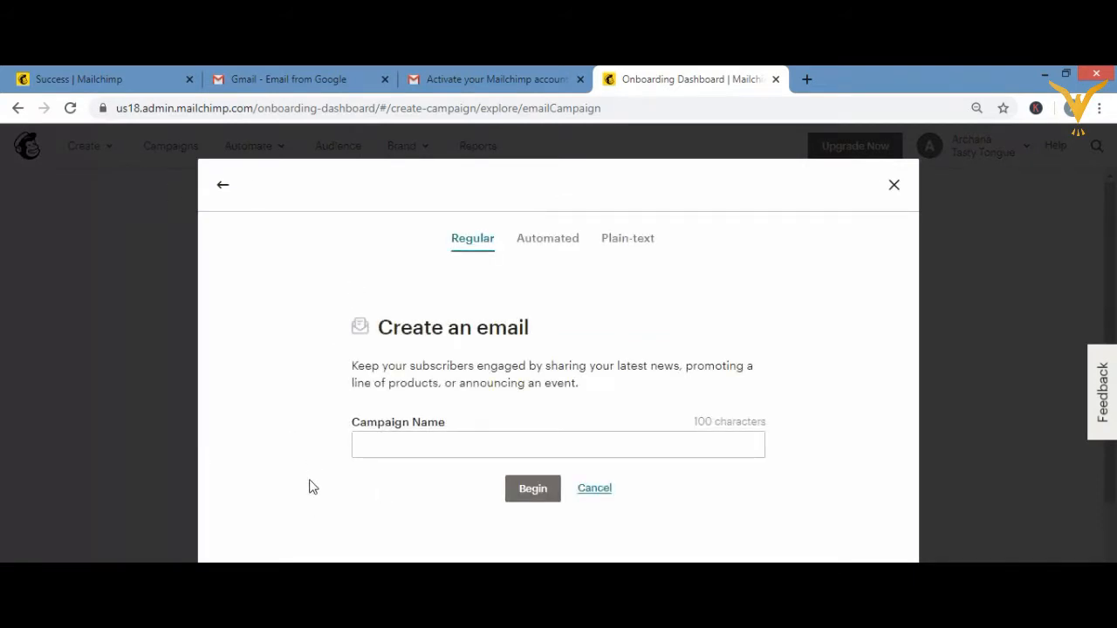
left_click(450, 449)
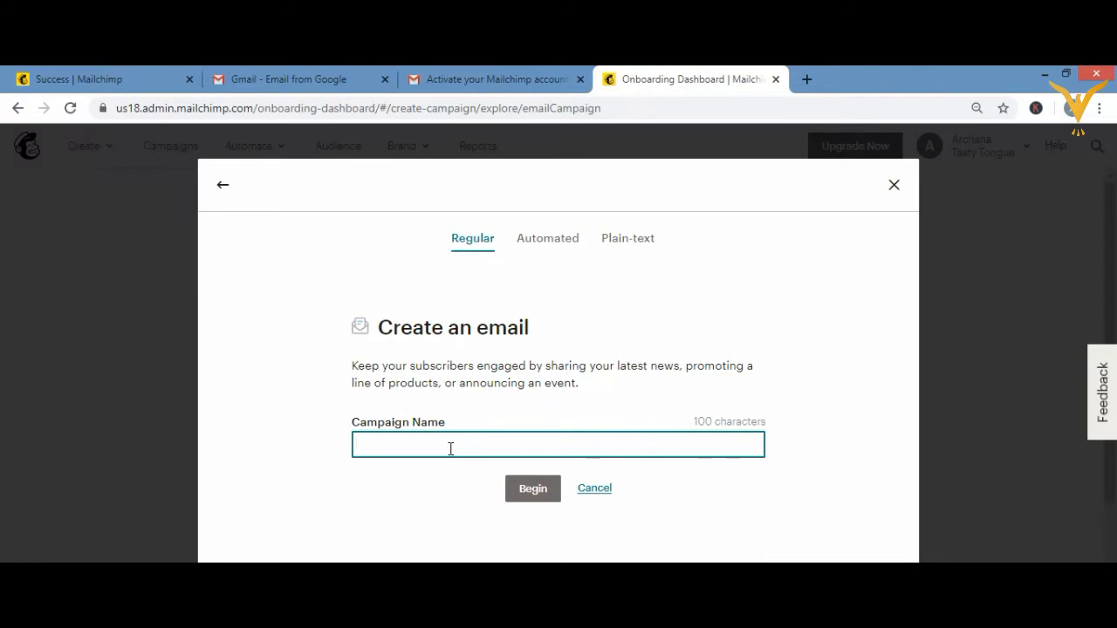
type("tasty ton")
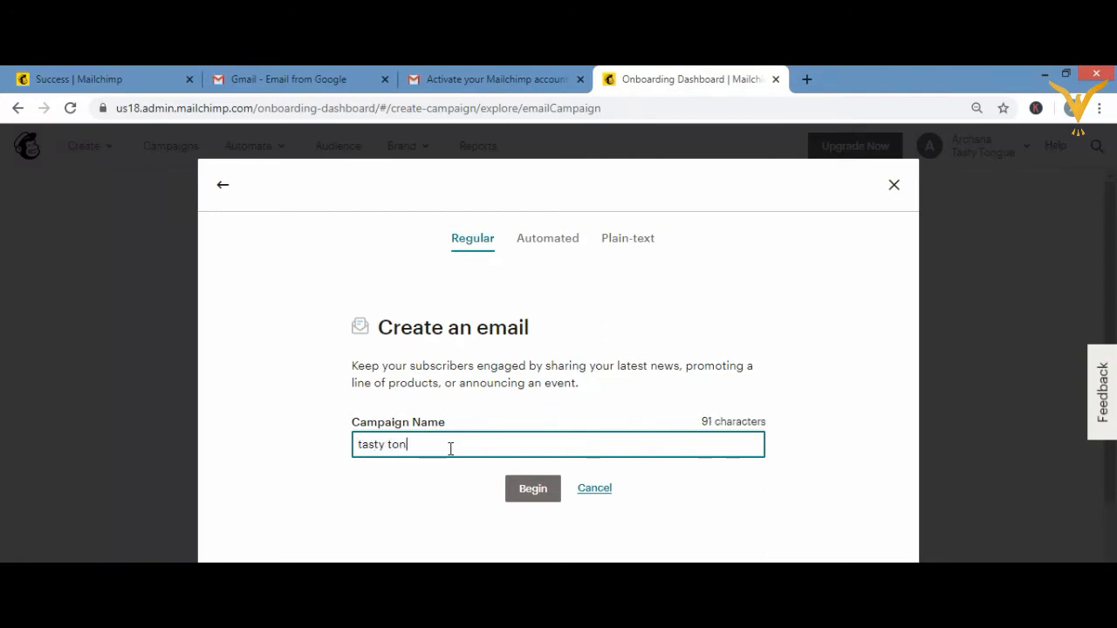
type("gue")
left_click(533, 491)
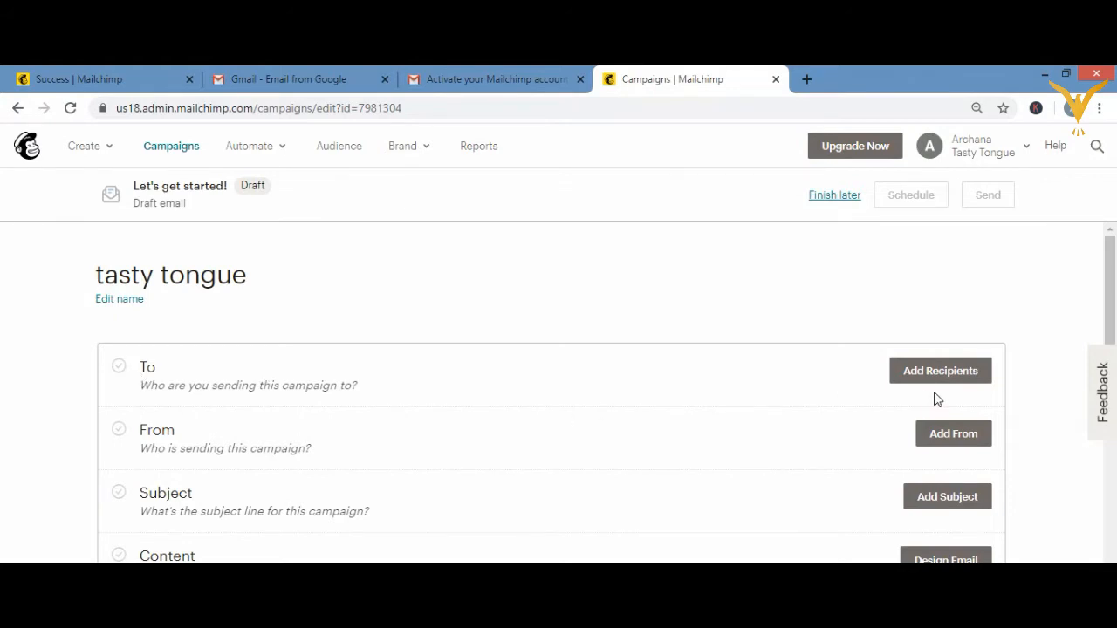
Look at the campaign's recipient and sender sections, leaving both without entering anything.
left_click(941, 371)
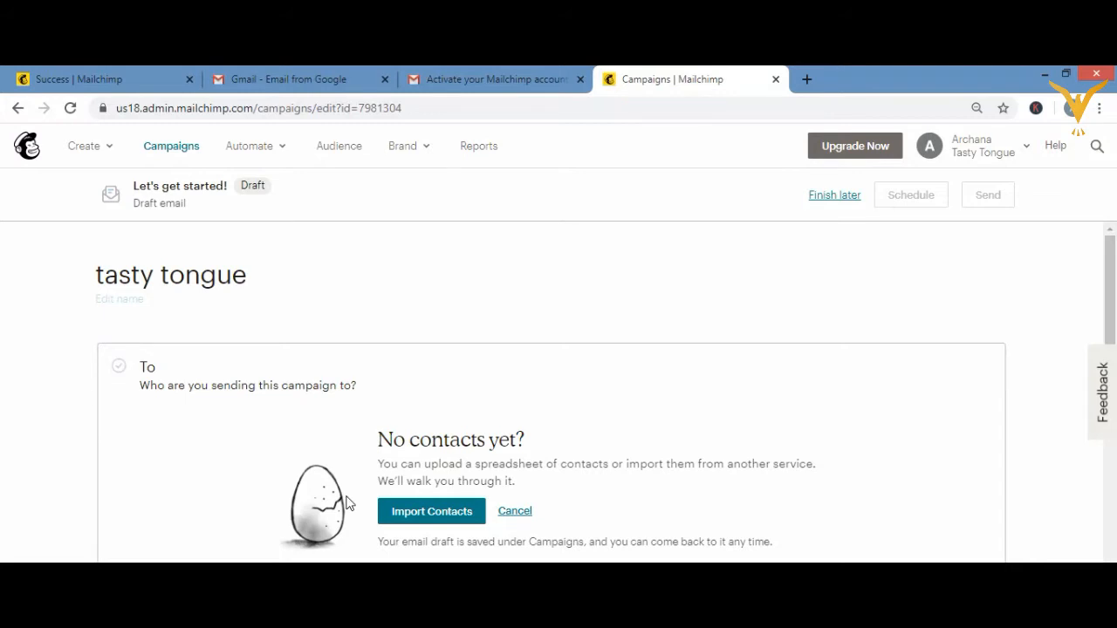
left_click(515, 512)
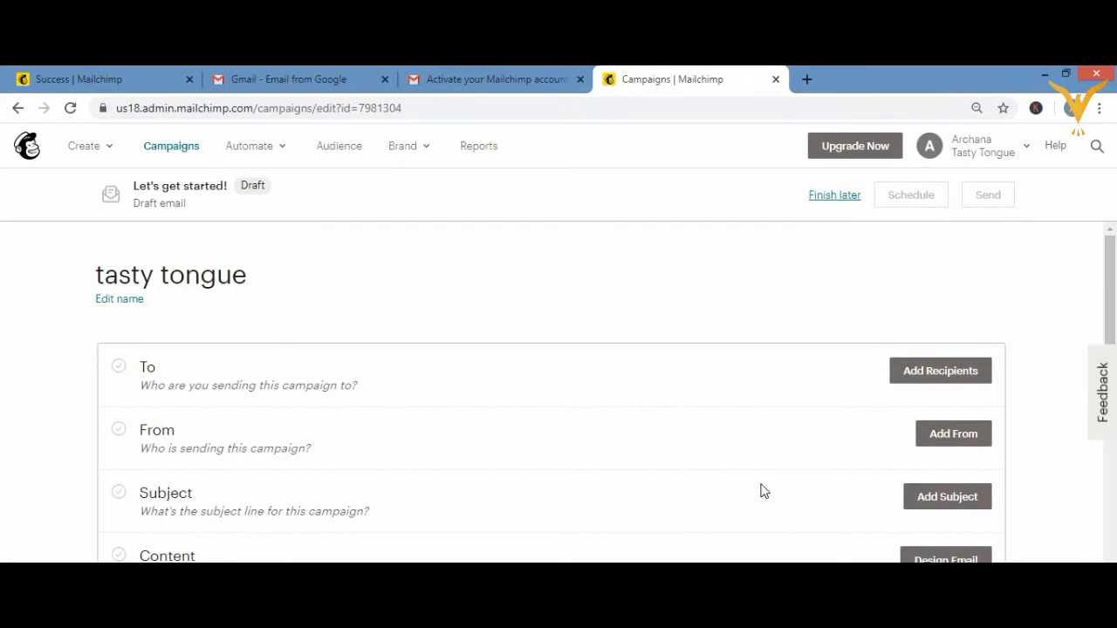
left_click(925, 445)
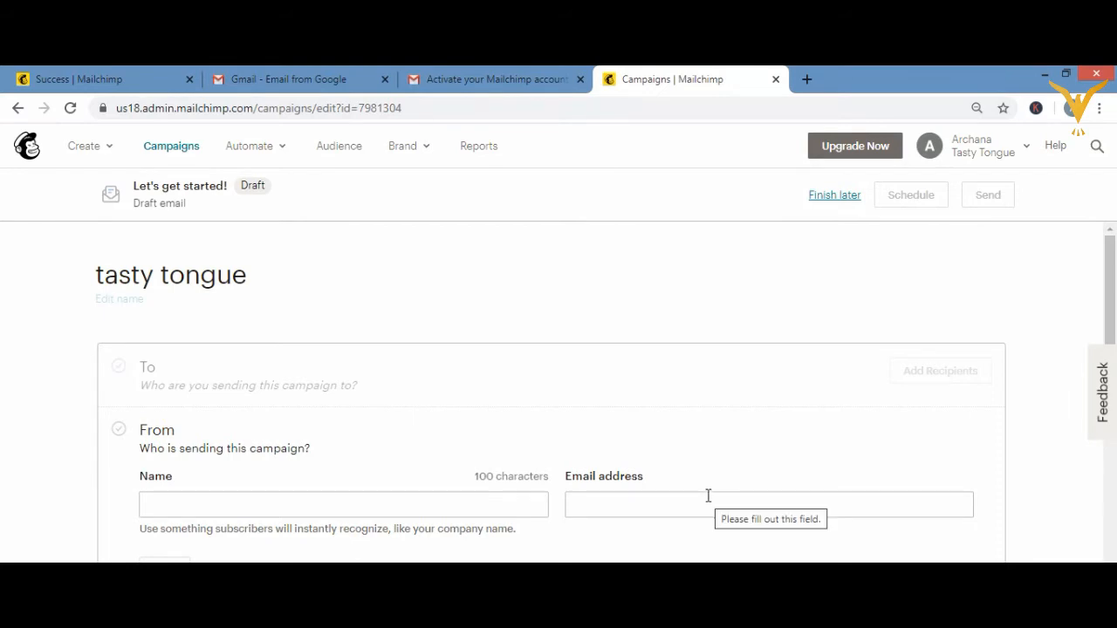
scroll(605, 399, "down", 1)
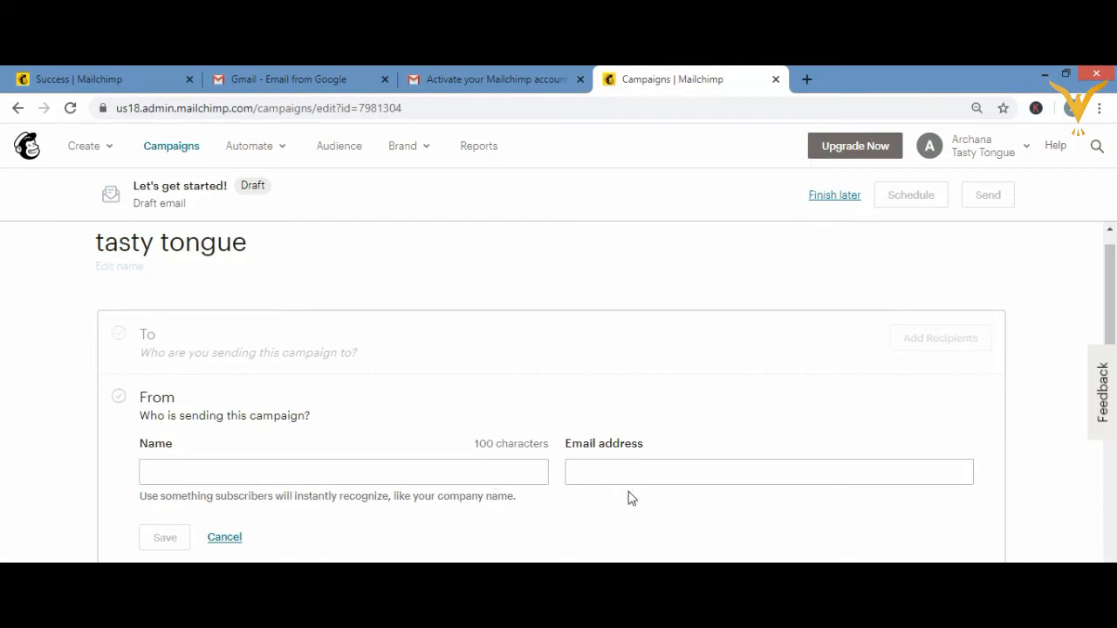
left_click(223, 538)
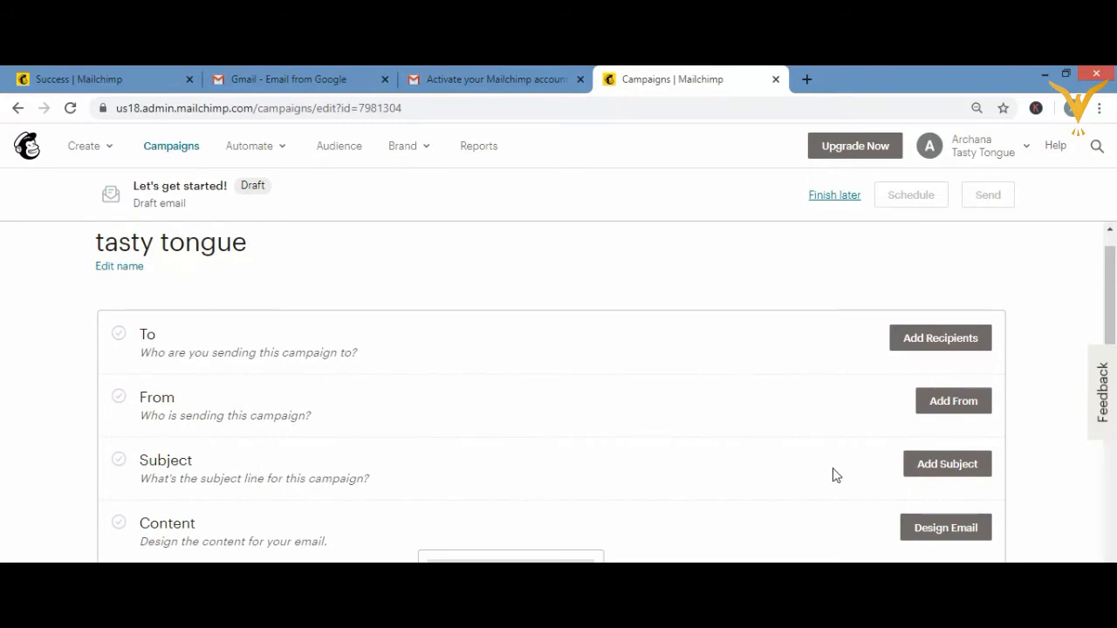
Review the subject and preview text fields with their subject line guidelines, and leave them empty.
left_click(963, 475)
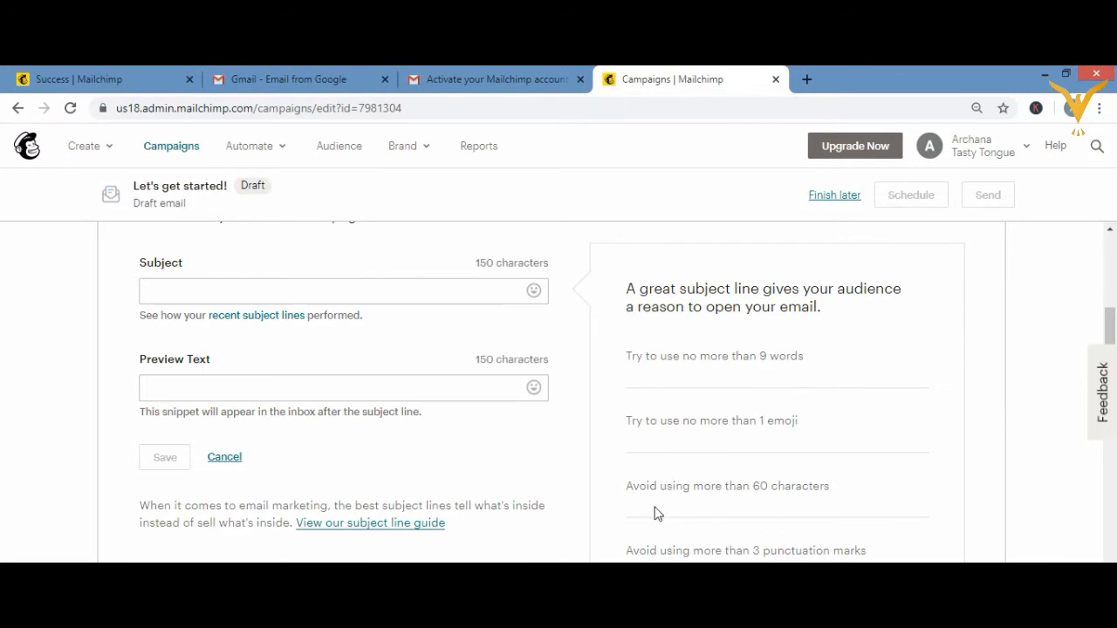
scroll(659, 527, "down", 1)
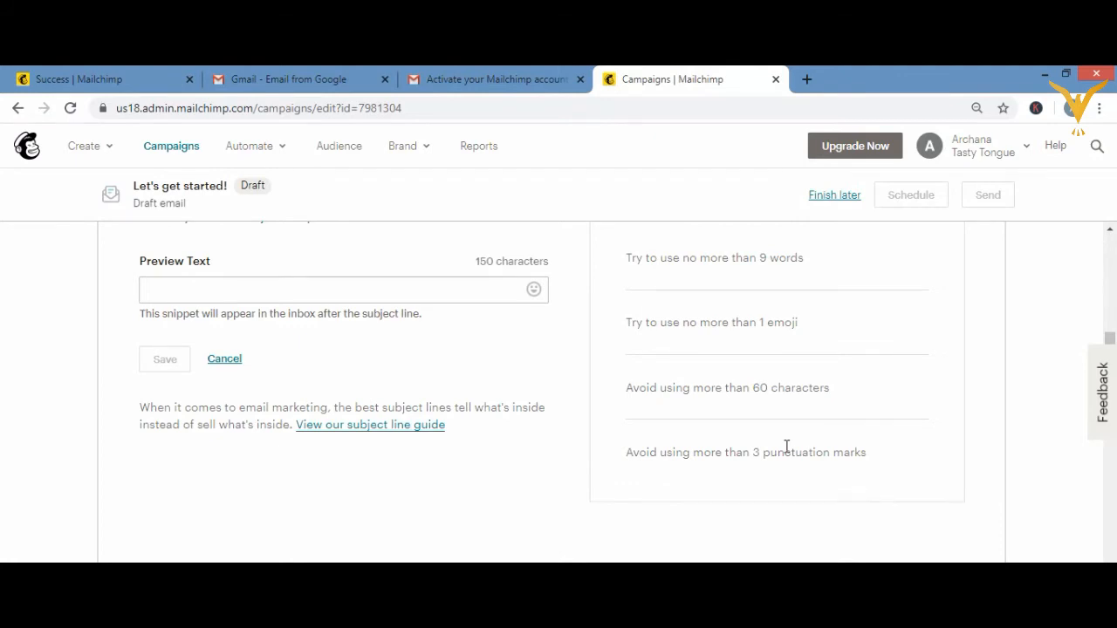
scroll(786, 446, "up", 1)
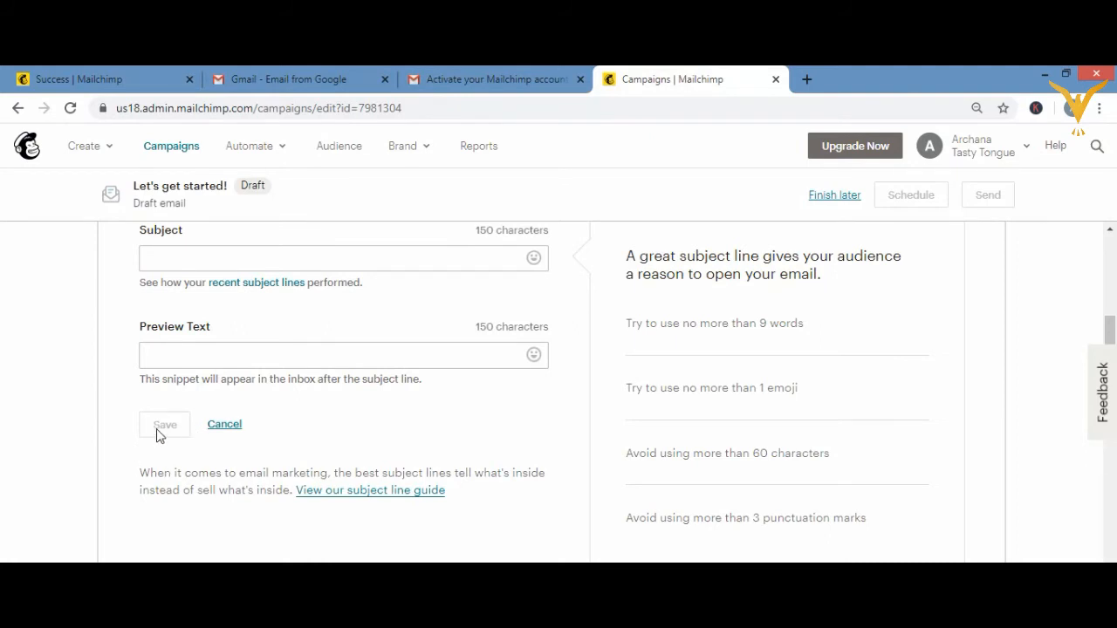
left_click(224, 425)
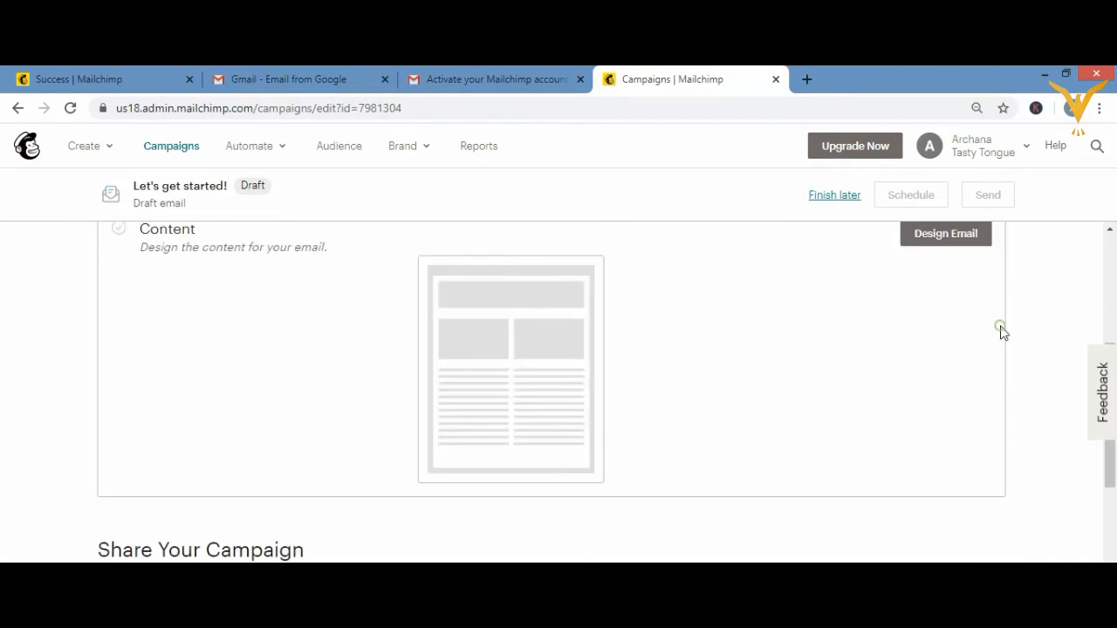
Examine the featured and basic layouts offered for the email's content, and return to the campaign draft without choosing one.
scroll(1001, 330, "up", 2)
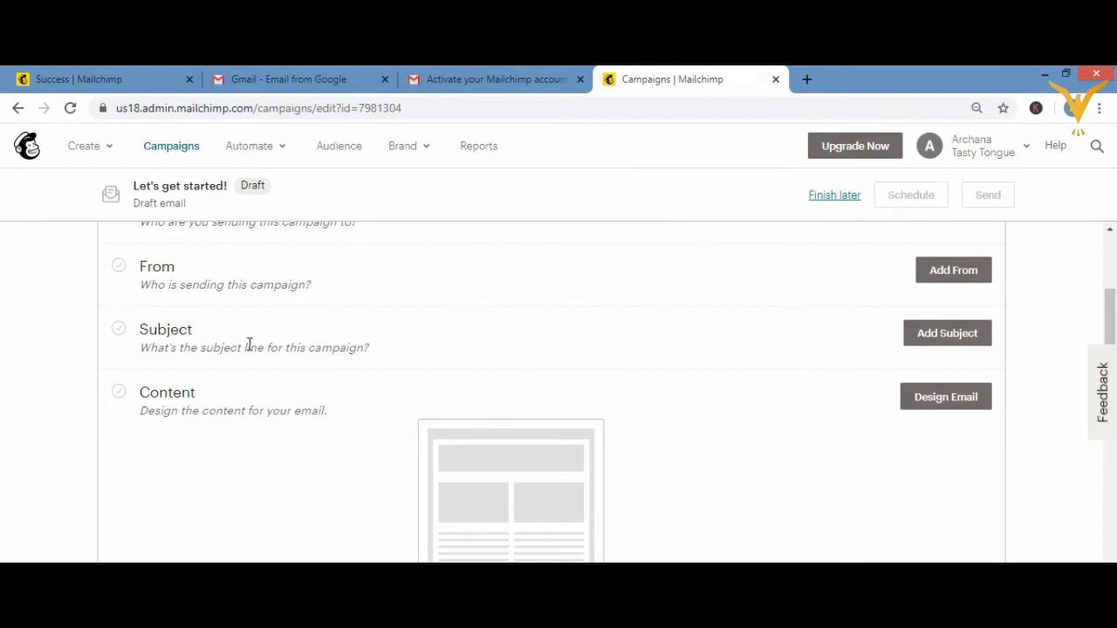
left_click(956, 404)
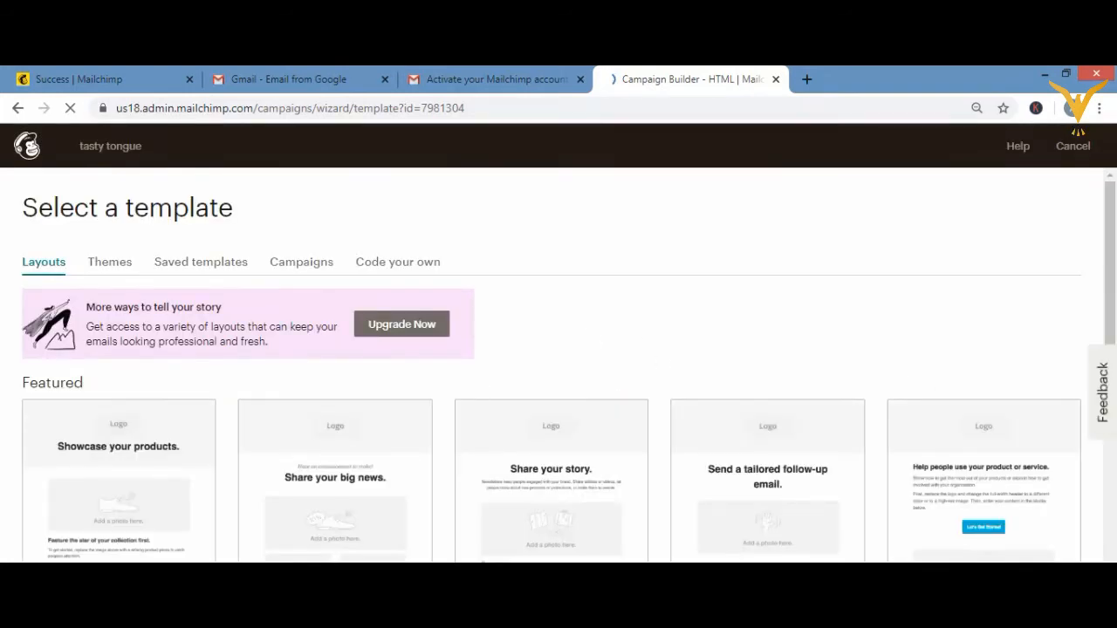
scroll(596, 557, "down", 3)
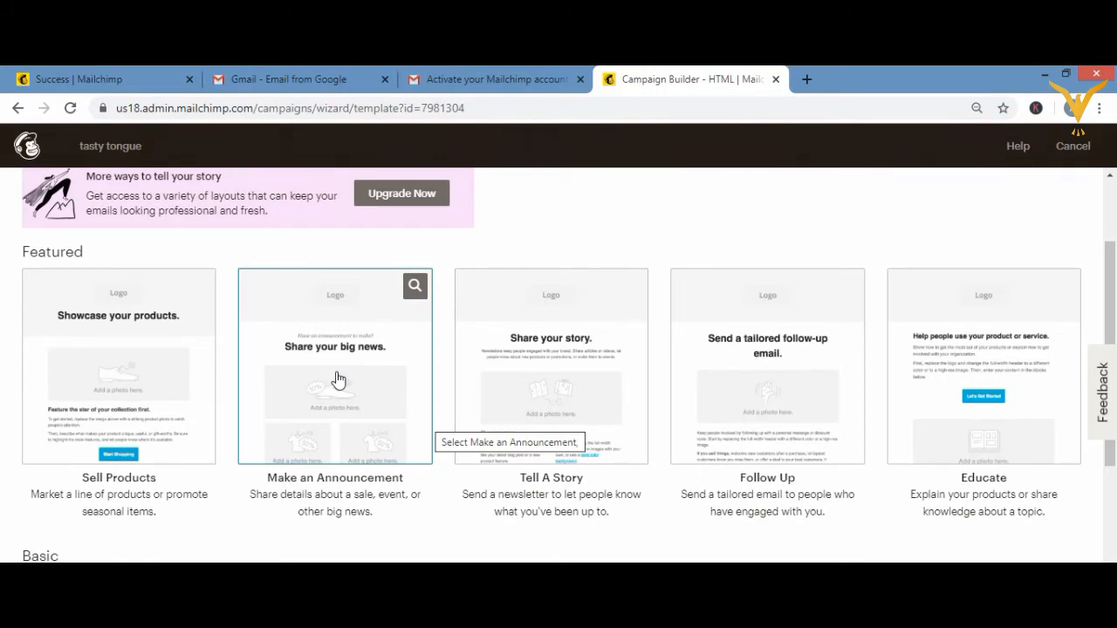
left_click_drag(339, 380, 524, 406)
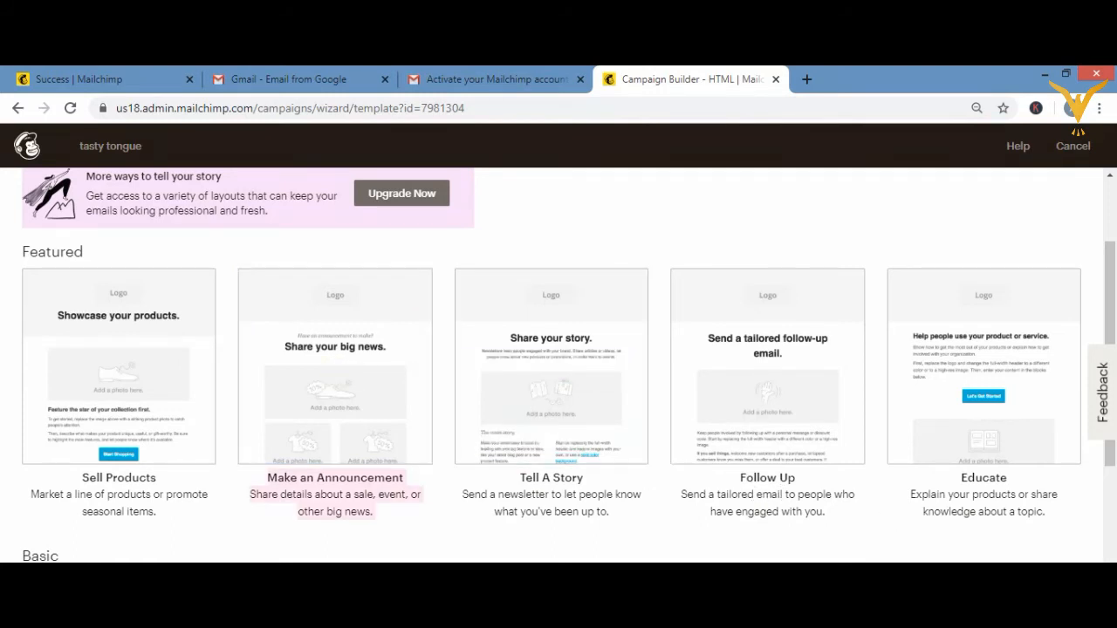
scroll(568, 365, "down", 3)
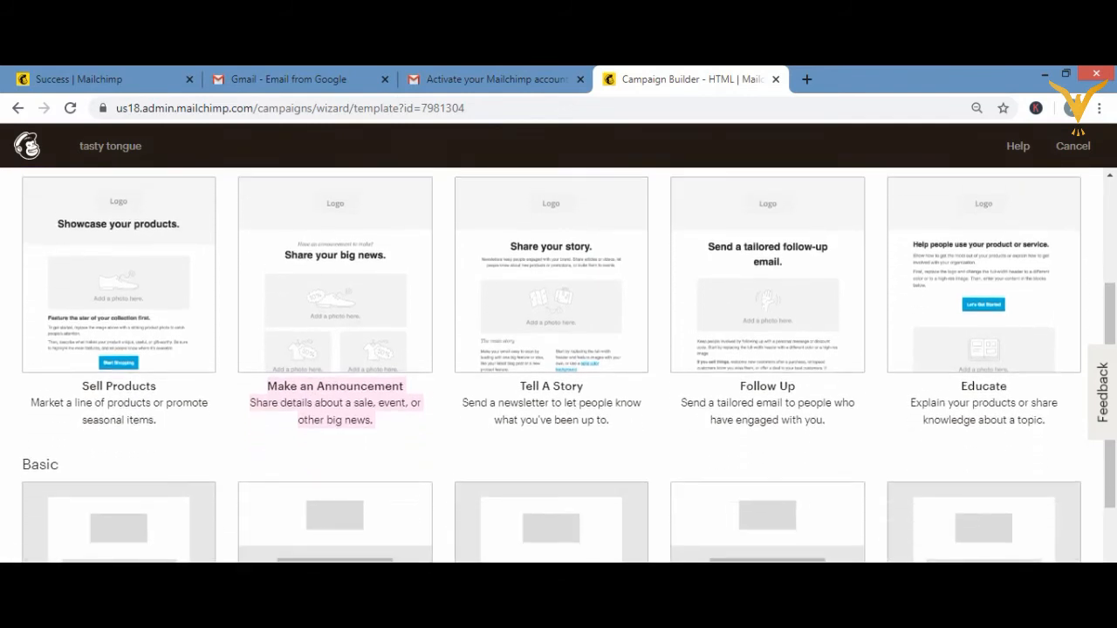
scroll(568, 366, "down", 2)
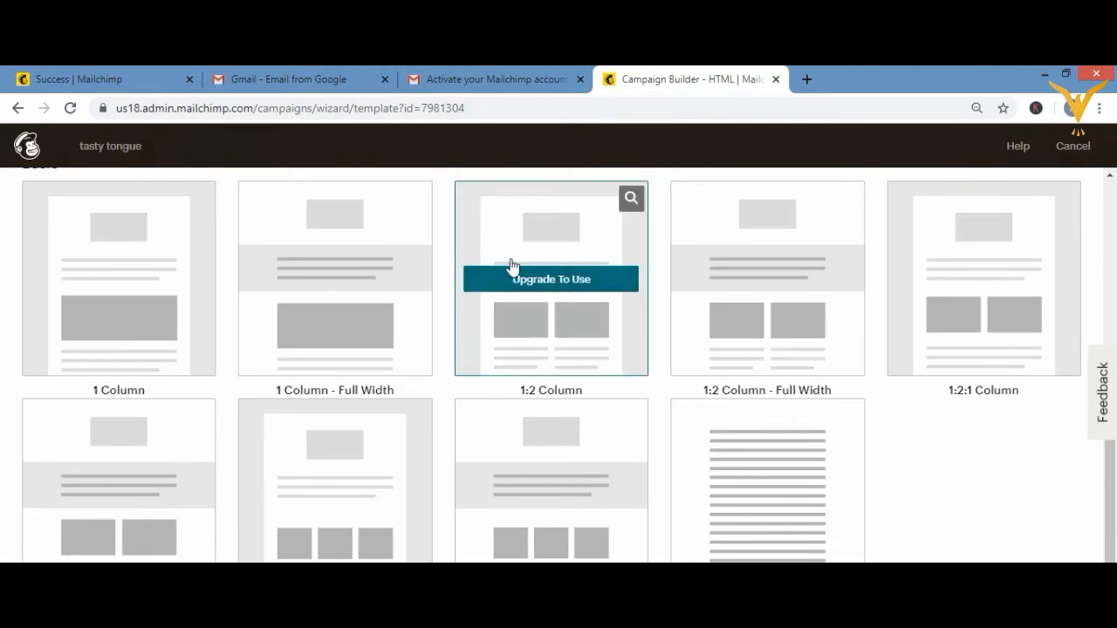
left_click(739, 327)
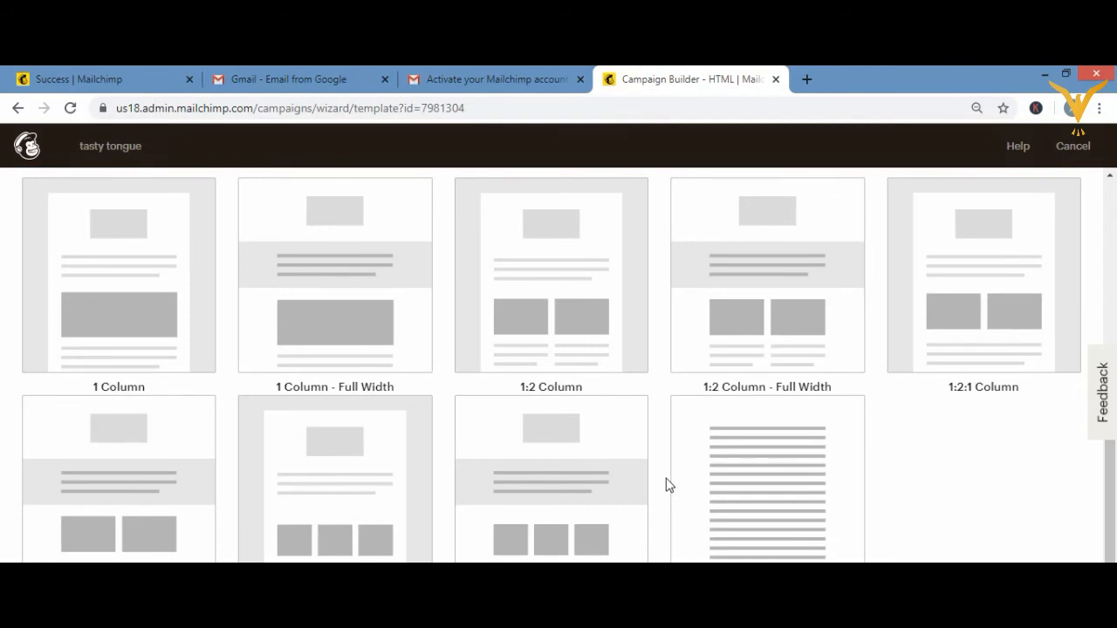
left_click(1110, 320)
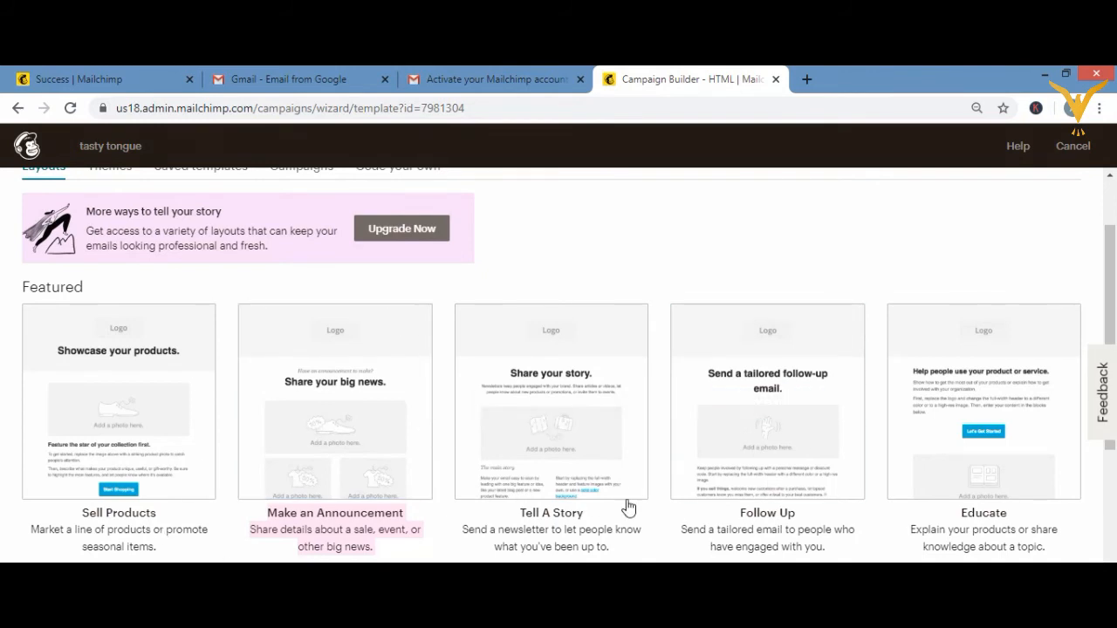
mouse_move(713, 407)
scroll(559, 367, "down", 2)
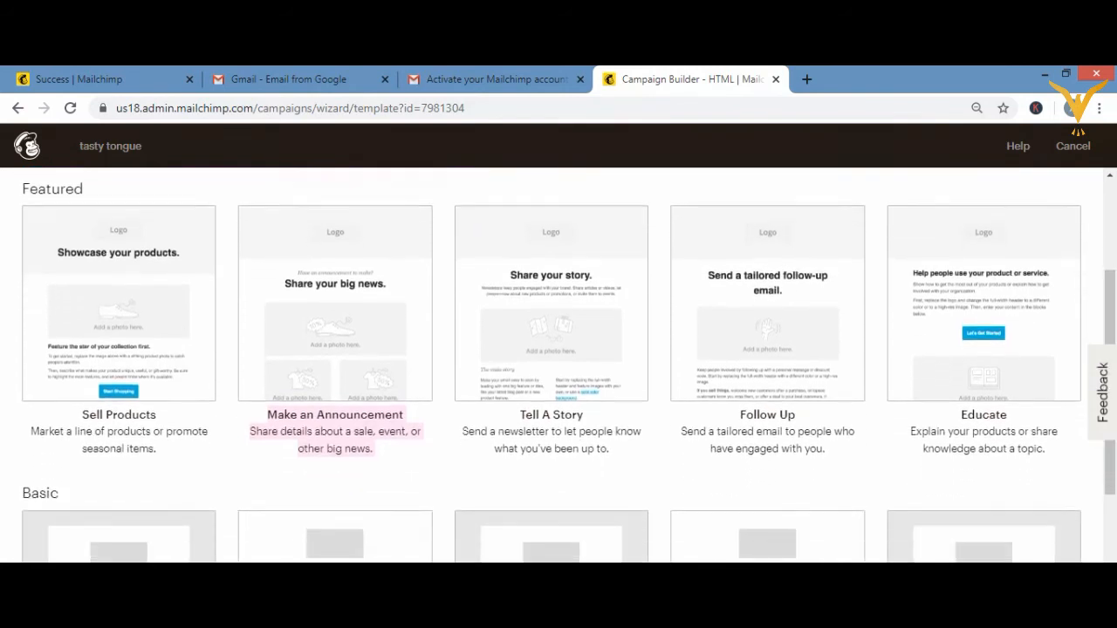
scroll(335, 367, "down", 3)
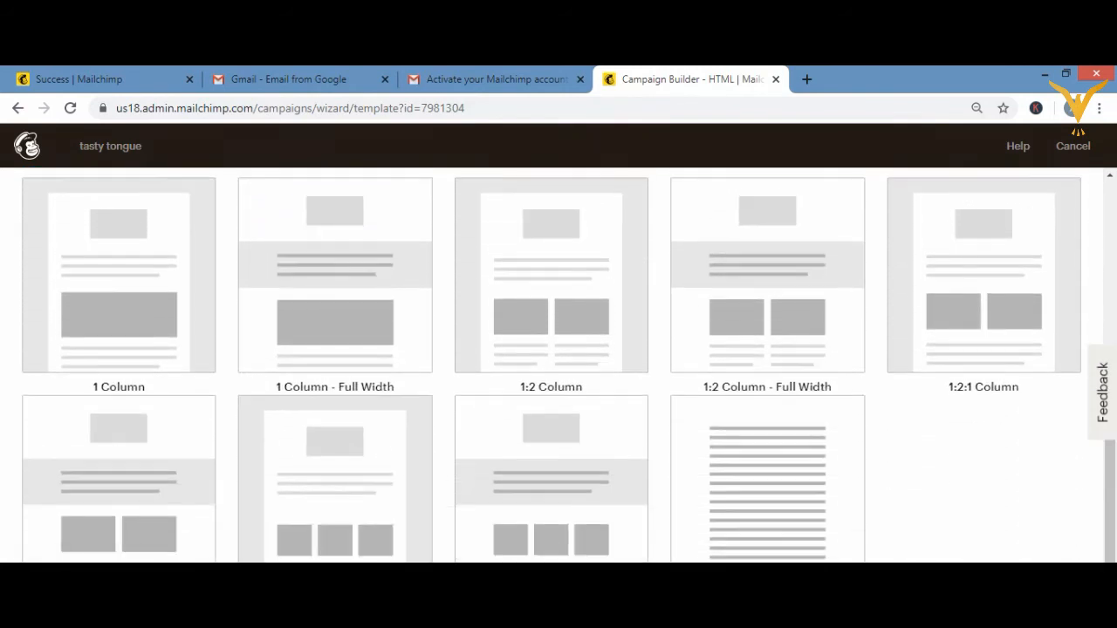
left_click(1114, 209)
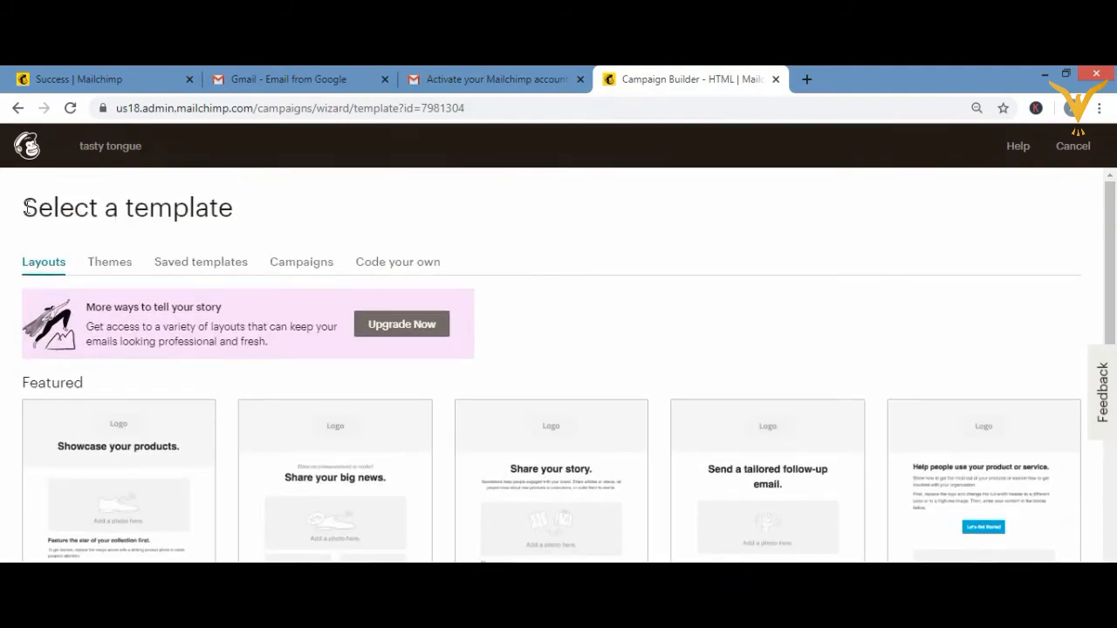
left_click(16, 109)
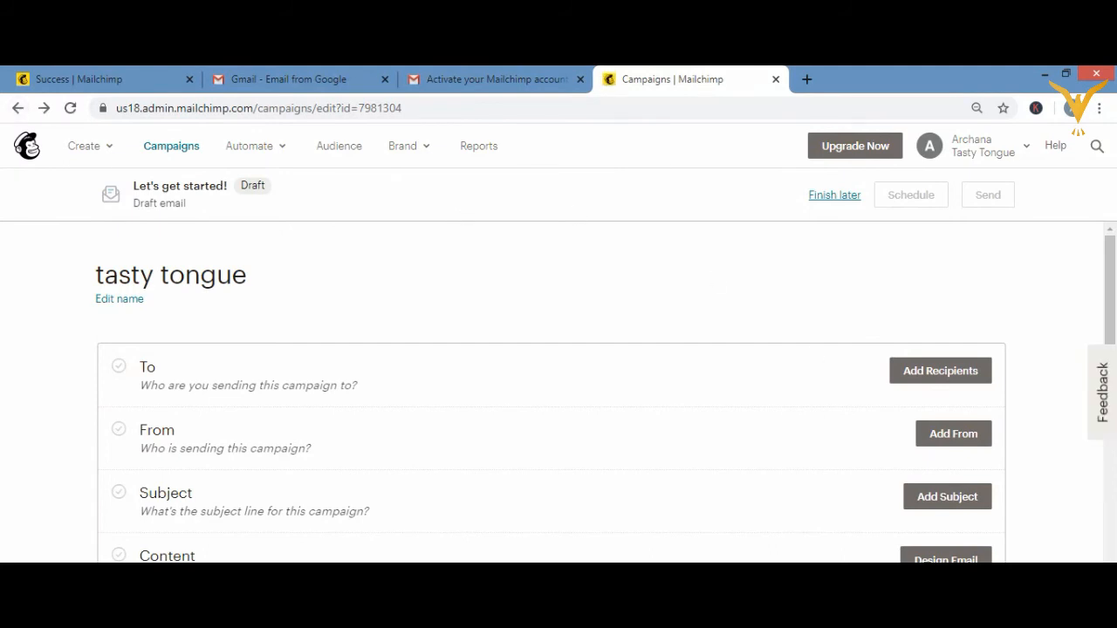
Look over the draft's campaign link and social post options, and try to send the campaign.
scroll(559, 392, "down", 2)
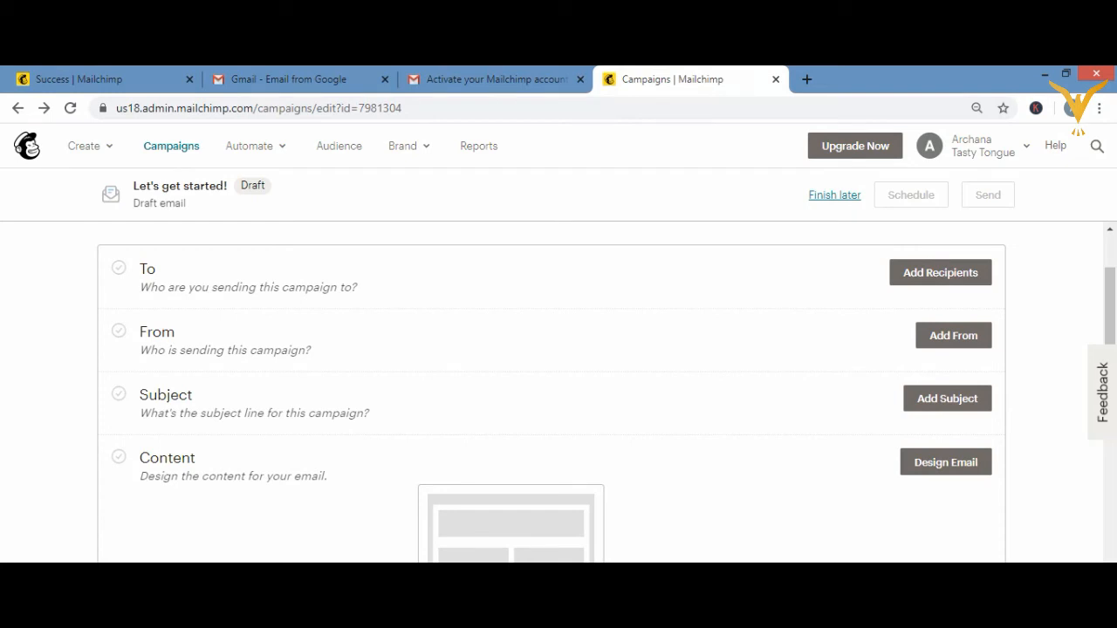
scroll(550, 392, "down", 3)
scroll(559, 393, "down", 2)
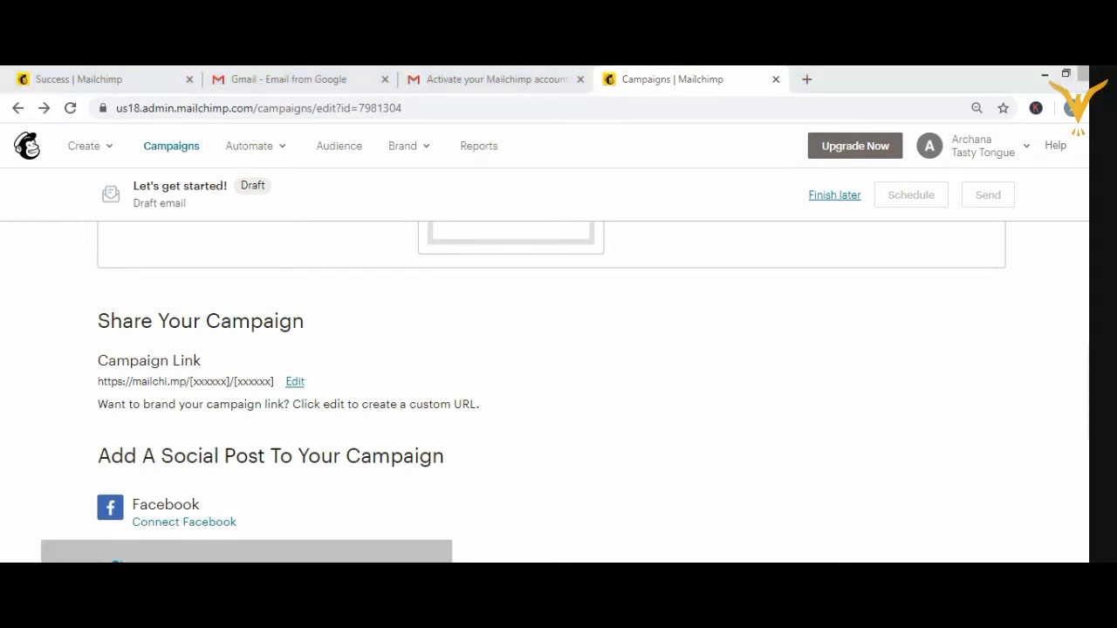
left_click(938, 480)
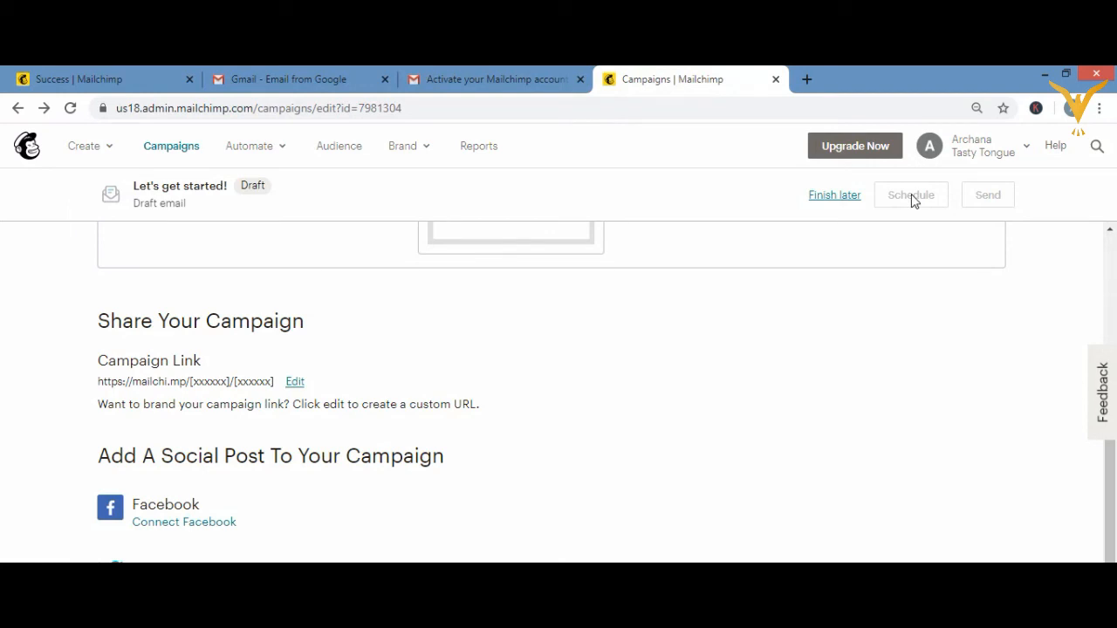
left_click(994, 202)
left_click(984, 205)
left_click(1109, 229)
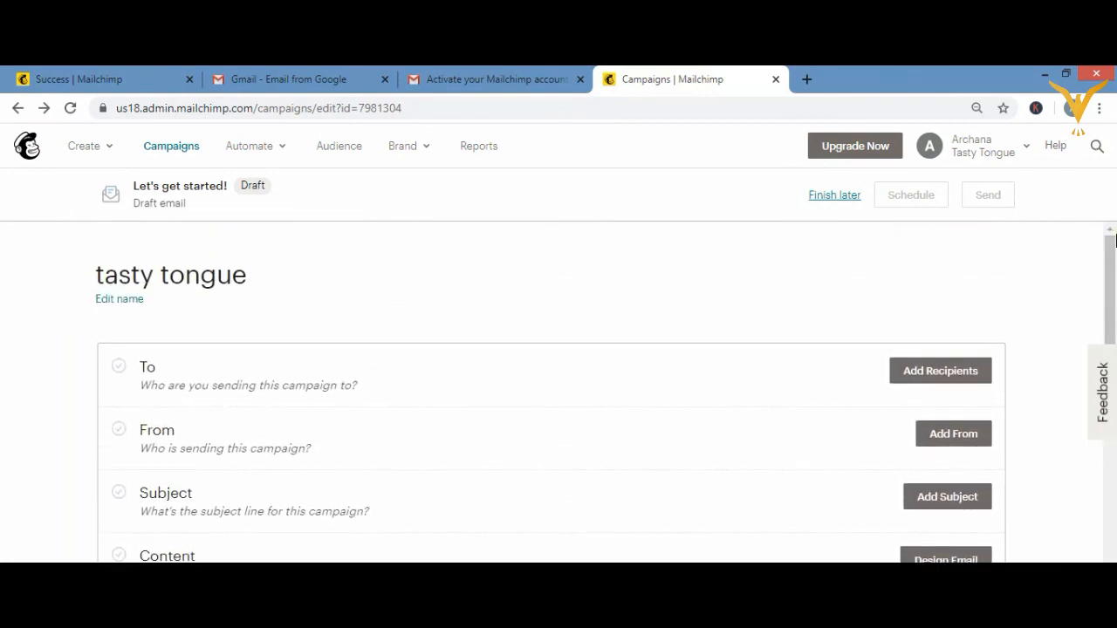
key("super+c")
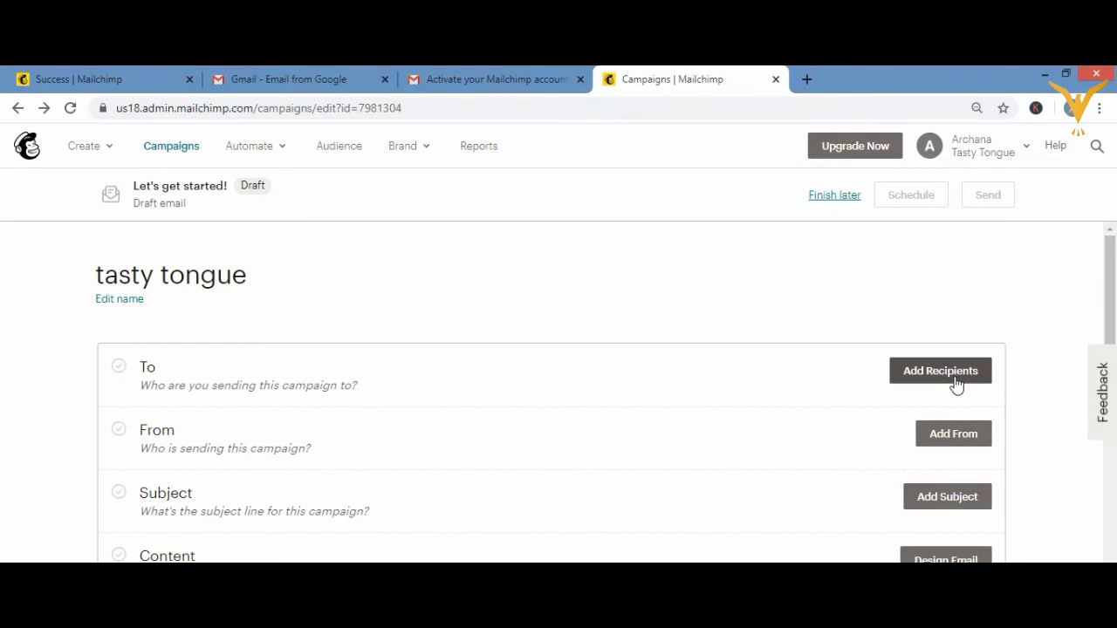
key("super+c")
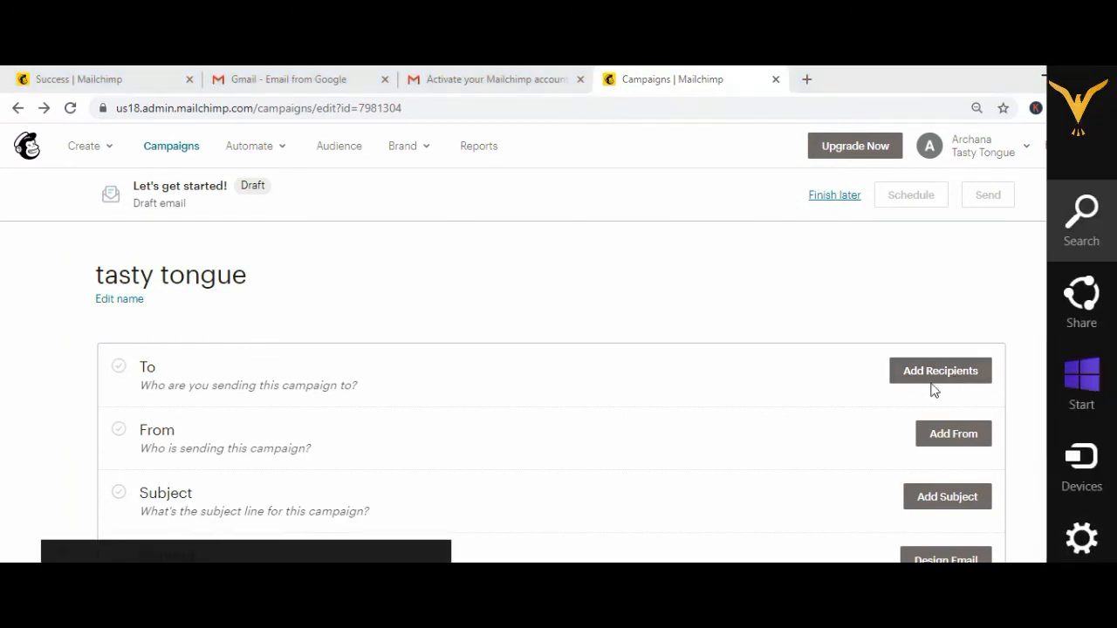
left_click(870, 450)
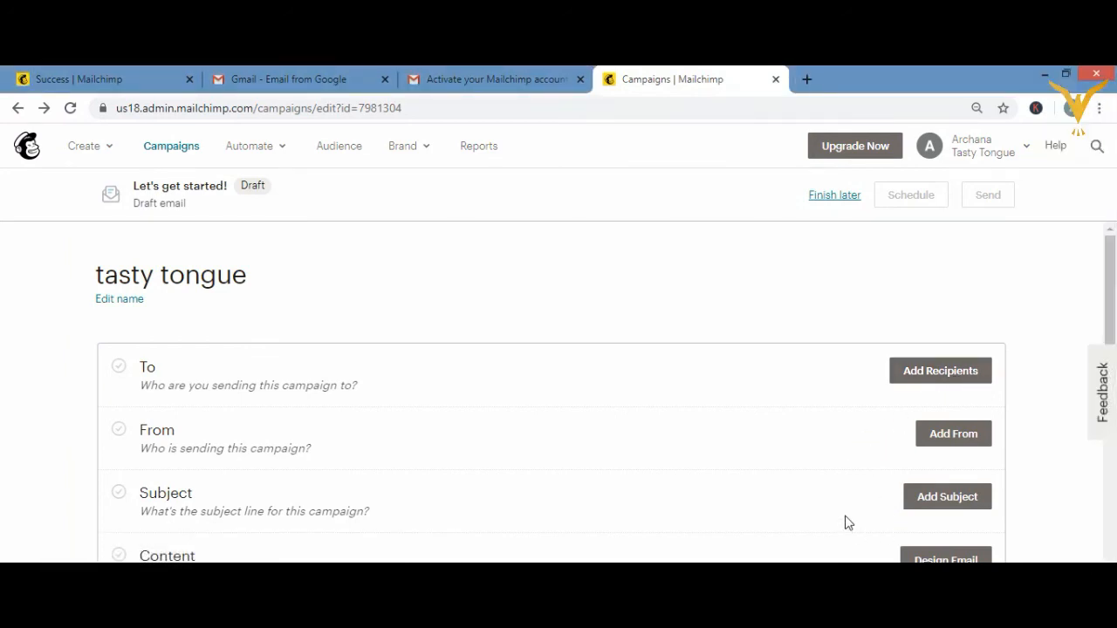